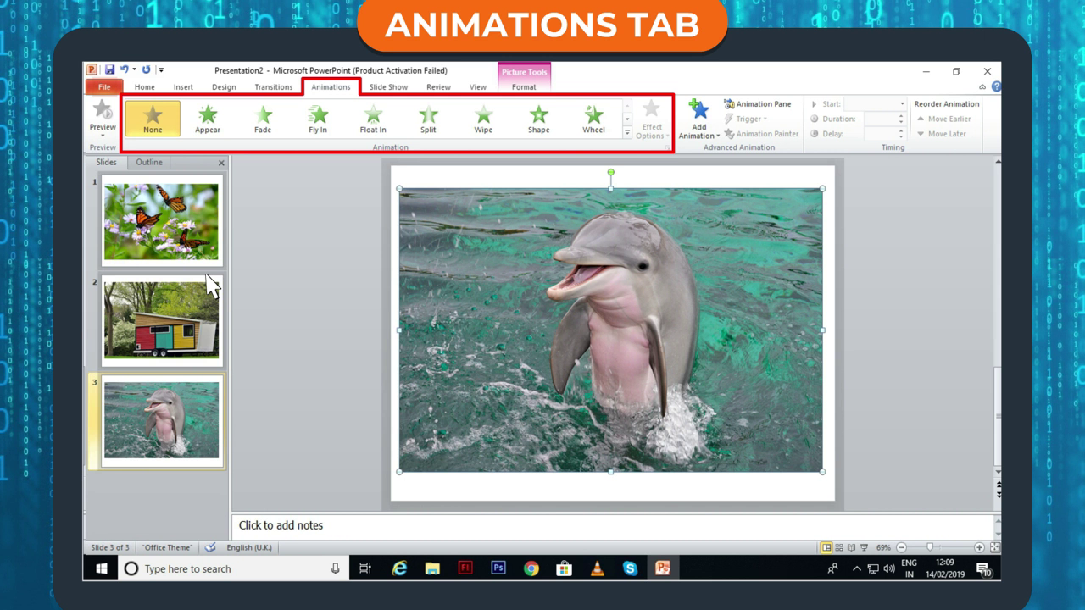
# - Expand the full Animation gallery and scroll through the dolphin picture's effect categories
pyautogui.click(627, 133)
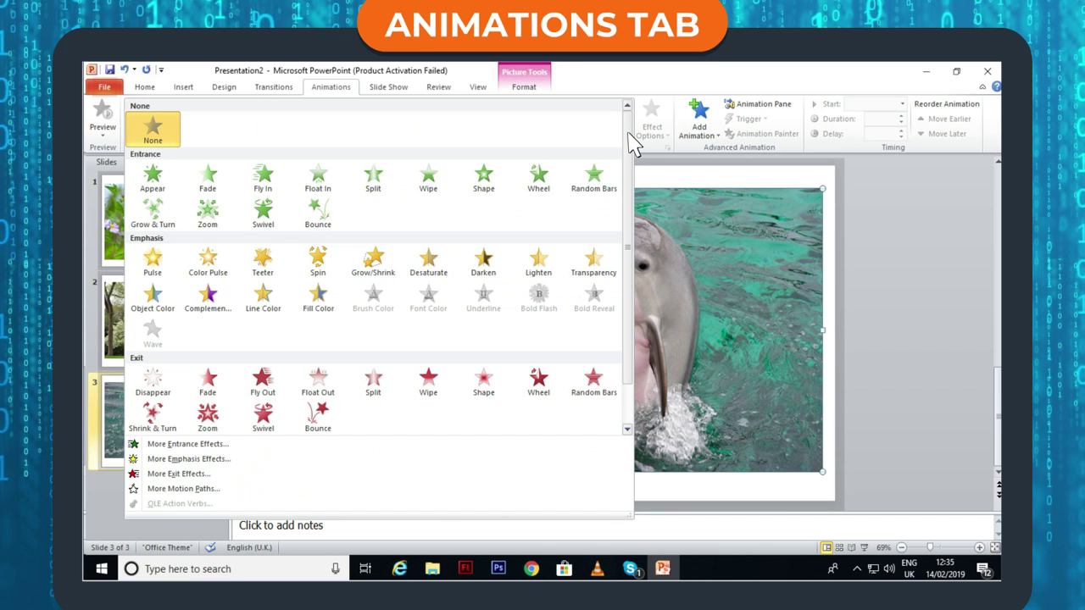
pyautogui.scroll(-1, 369, 163)
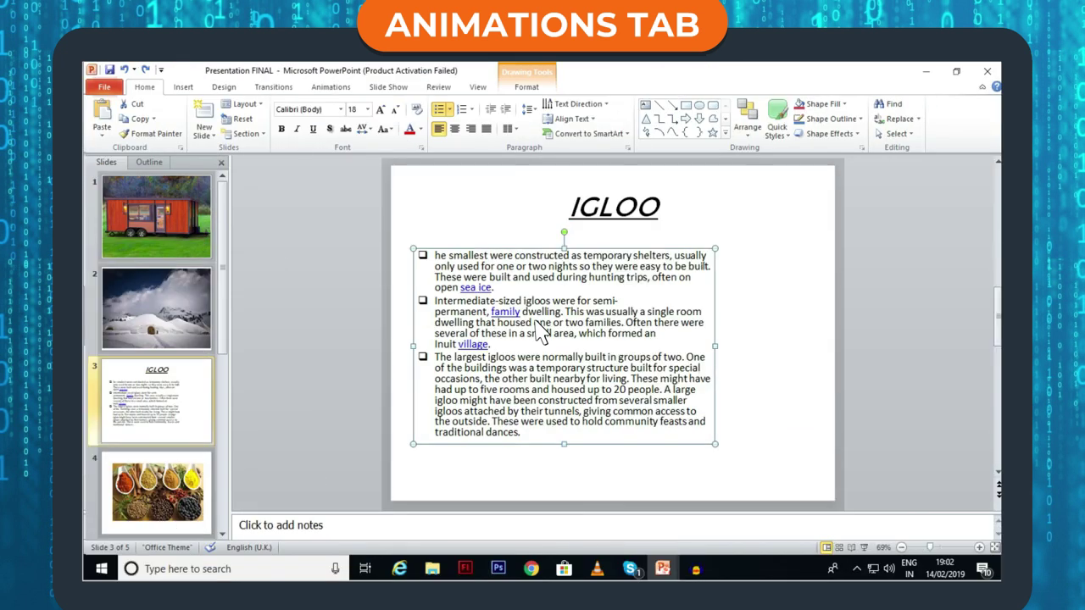
# - Shrink the igloo slide's bulleted text box and give the dolphin a Turns motion path
pyautogui.moveTo(716, 249)
pyautogui.mouseDown()
pyautogui.moveTo(590, 315)
pyautogui.moveTo(717, 258)
pyautogui.mouseUp()
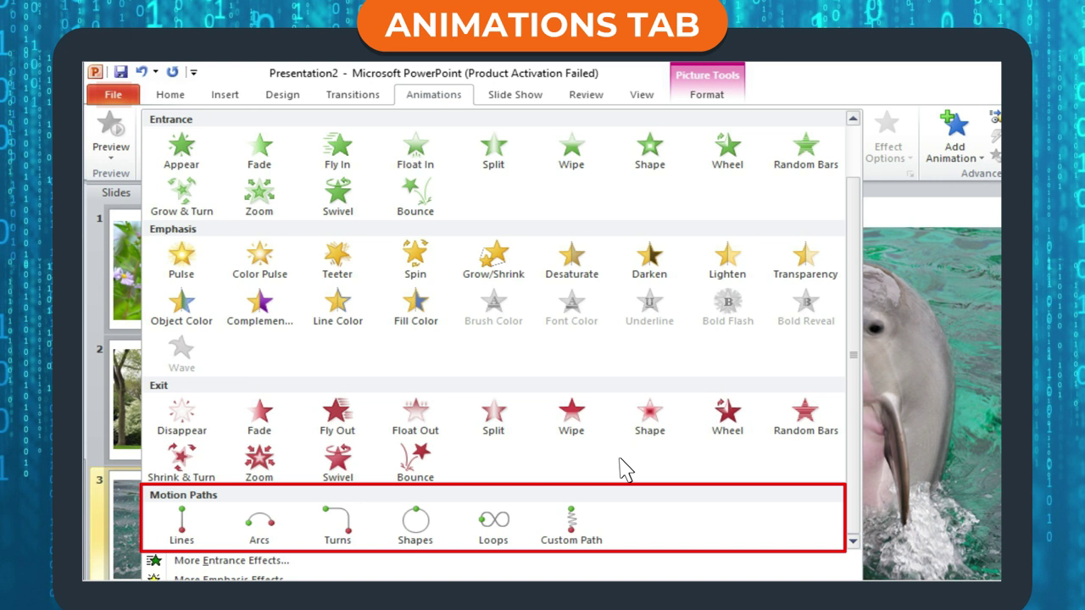
pyautogui.click(344, 531)
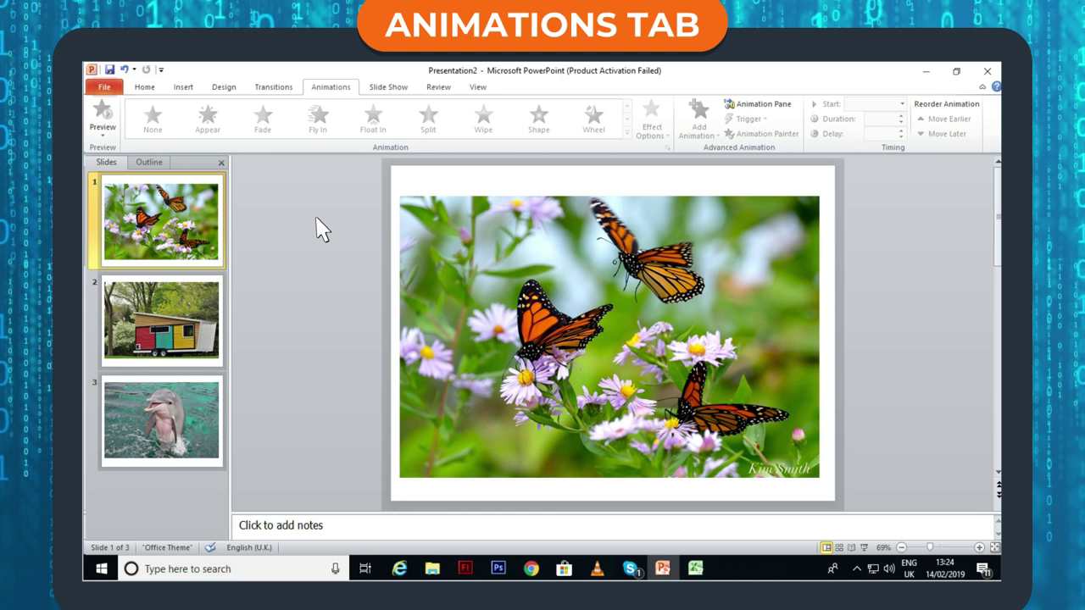
# - Apply the Fade entrance effect to the butterfly picture from the expanded gallery
pyautogui.click(591, 325)
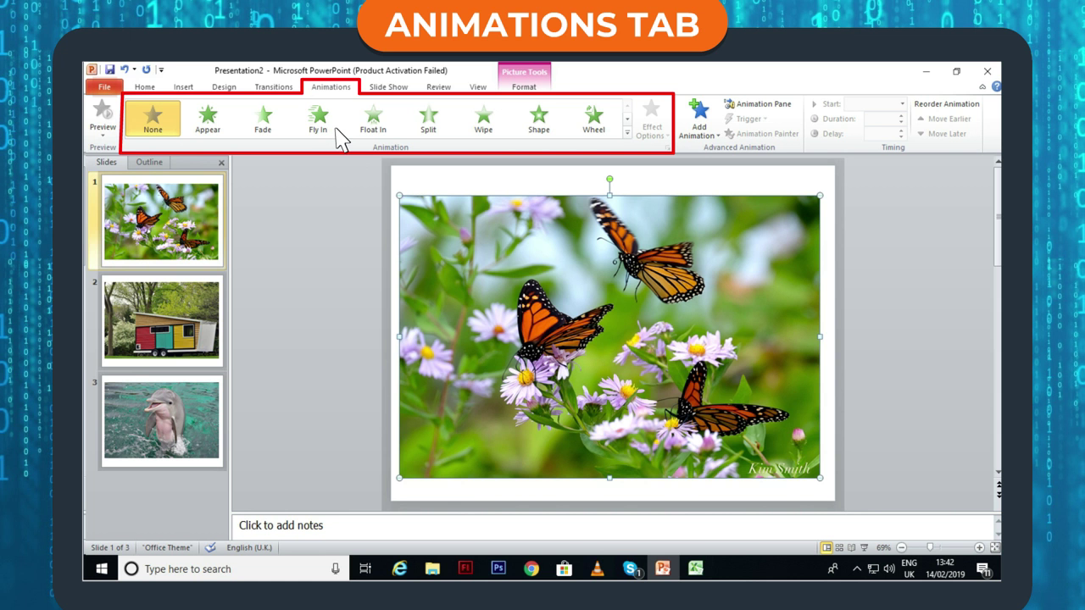
pyautogui.click(628, 133)
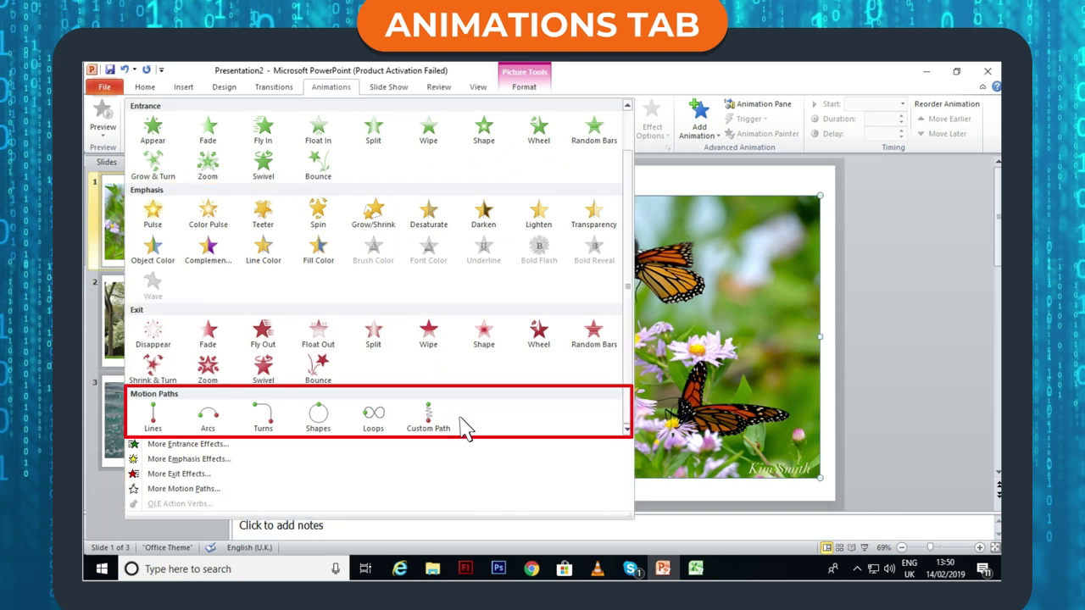
pyautogui.click(214, 138)
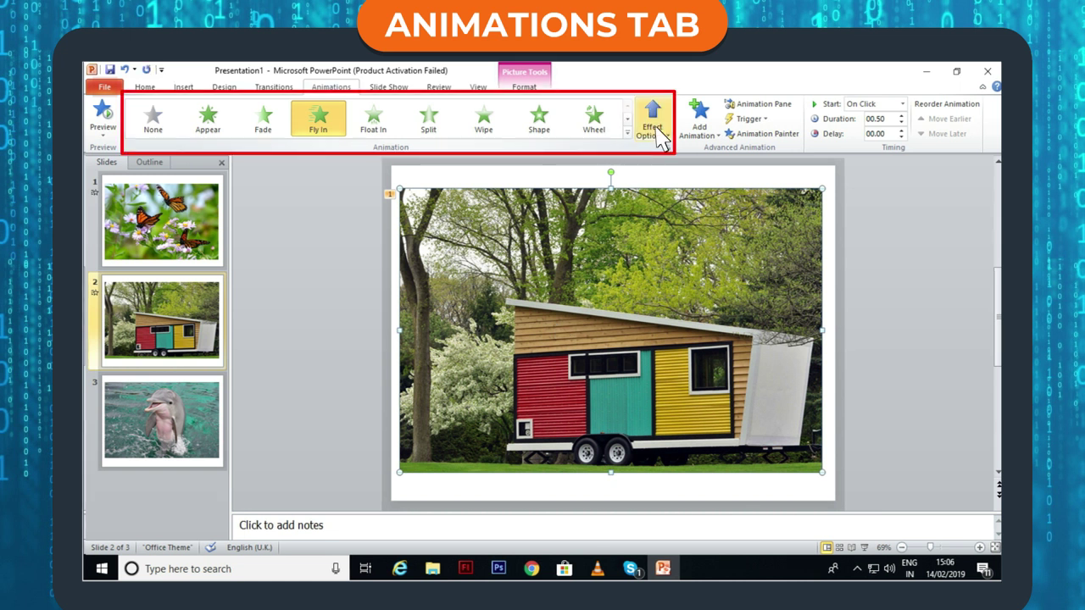
# - Set the tiny house picture's Fly In direction to From Left
pyautogui.click(659, 137)
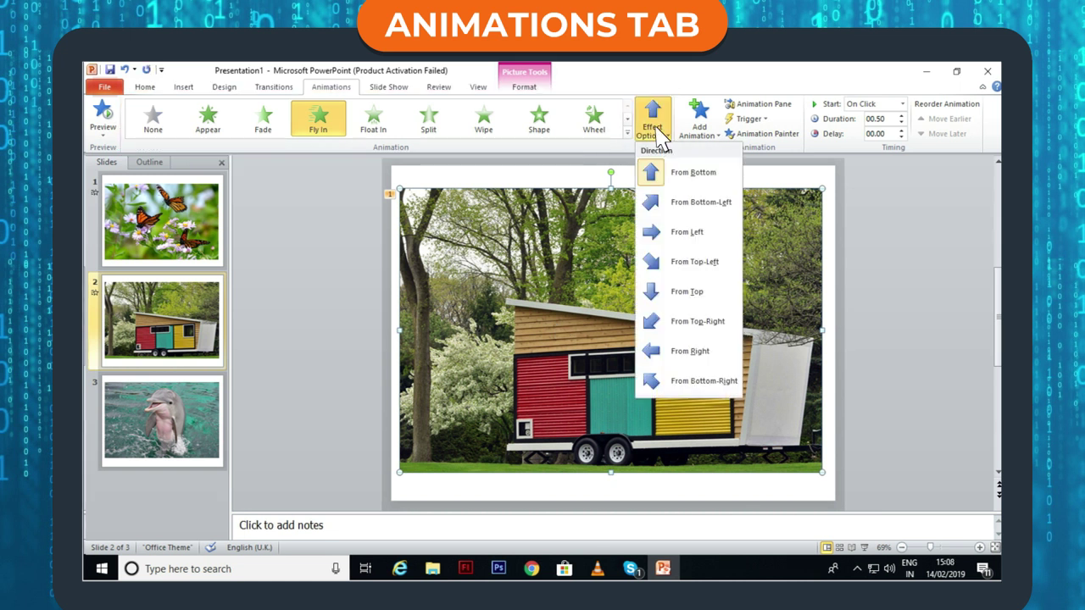
pyautogui.click(688, 232)
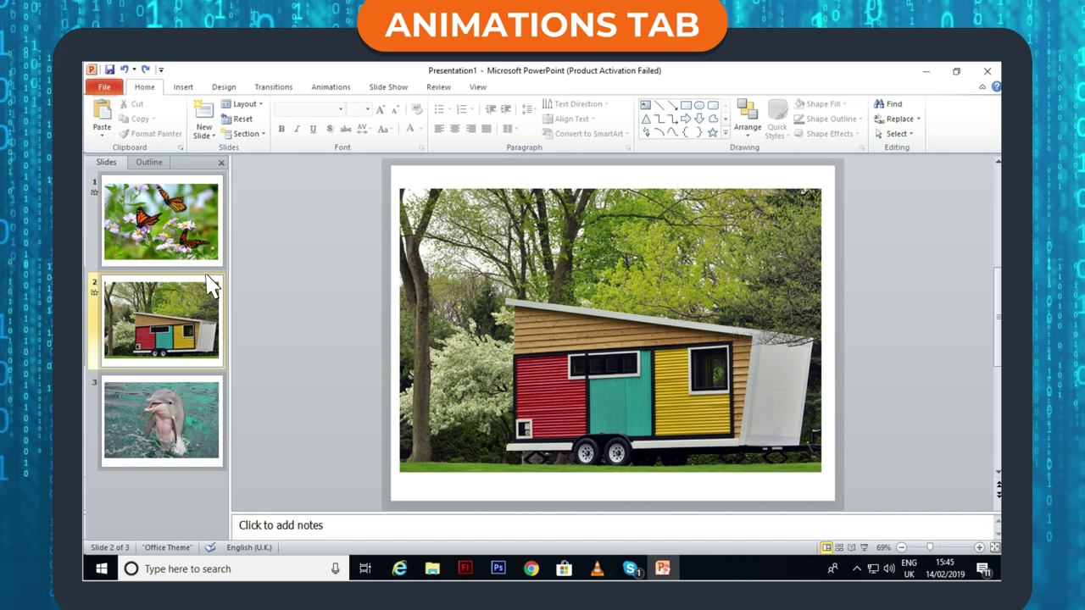
# - Delete the Picture 2 Fly In animation through the Animation Pane
pyautogui.click(609, 285)
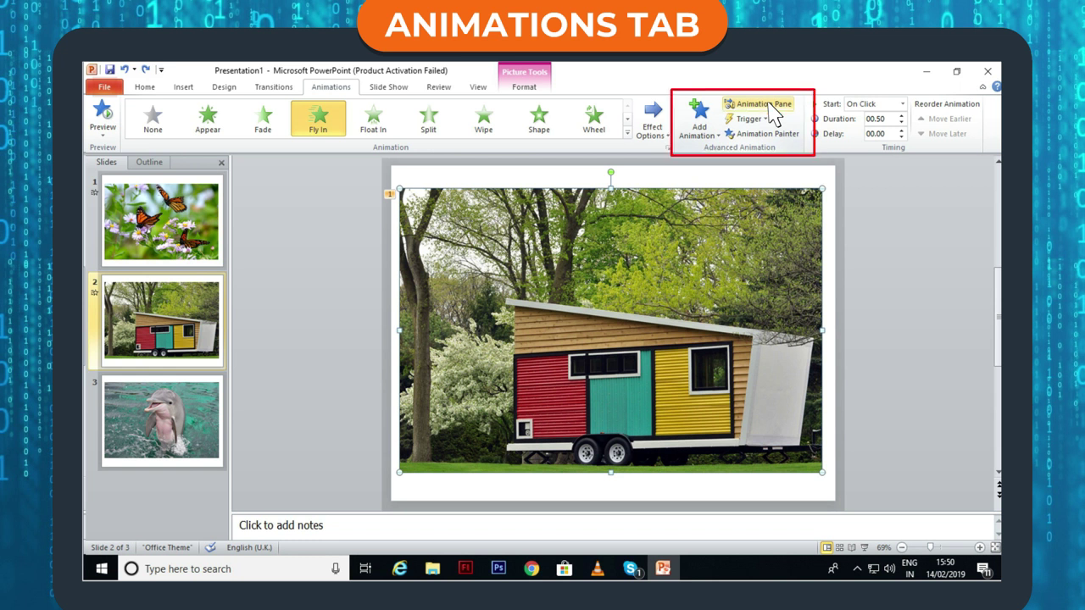
pyautogui.click(769, 105)
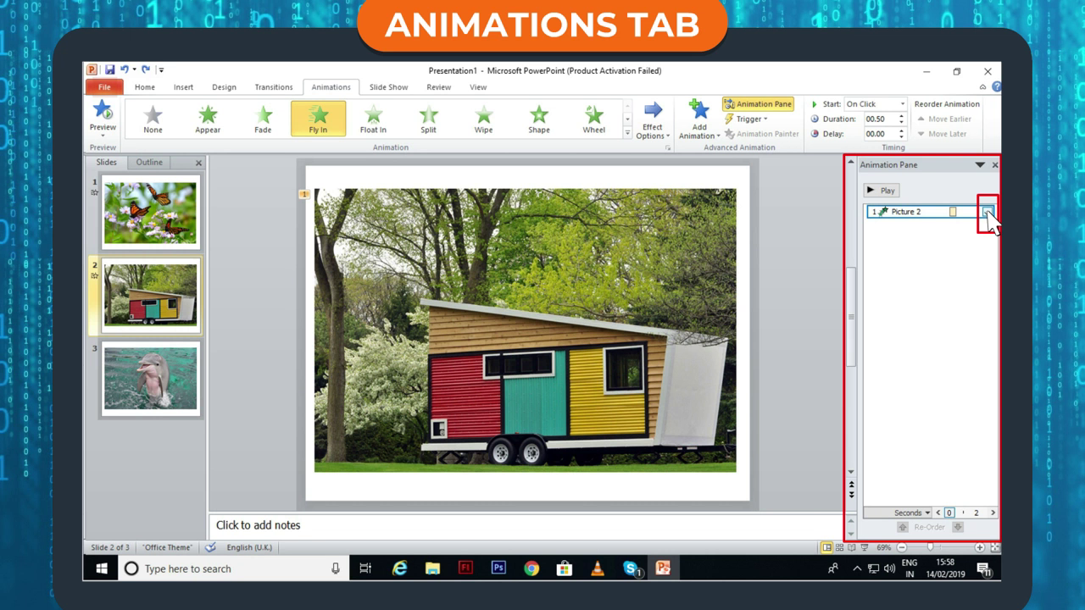
pyautogui.click(987, 212)
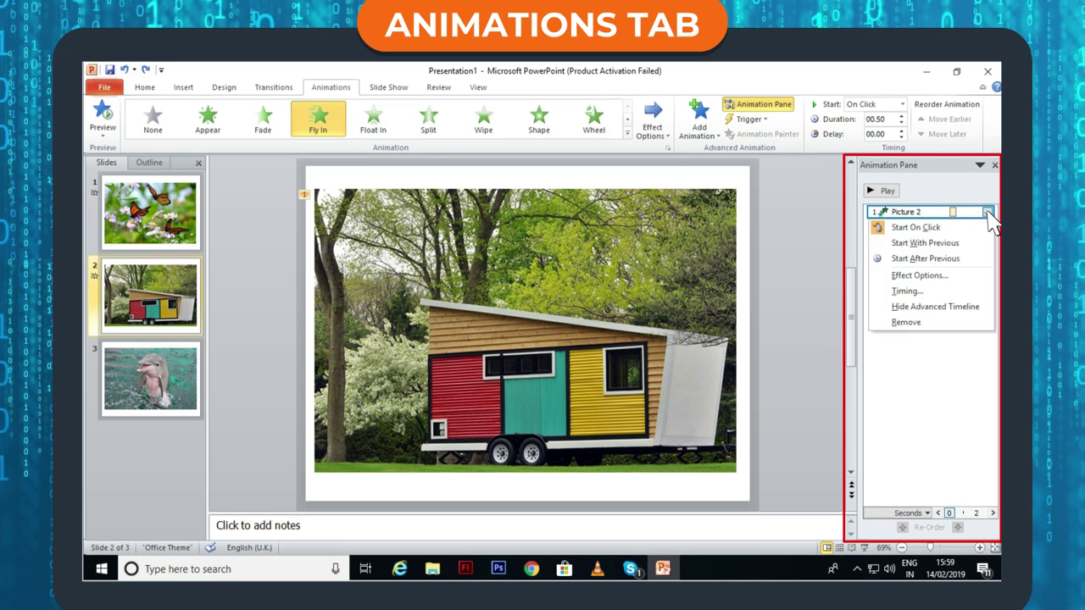
pyautogui.click(948, 334)
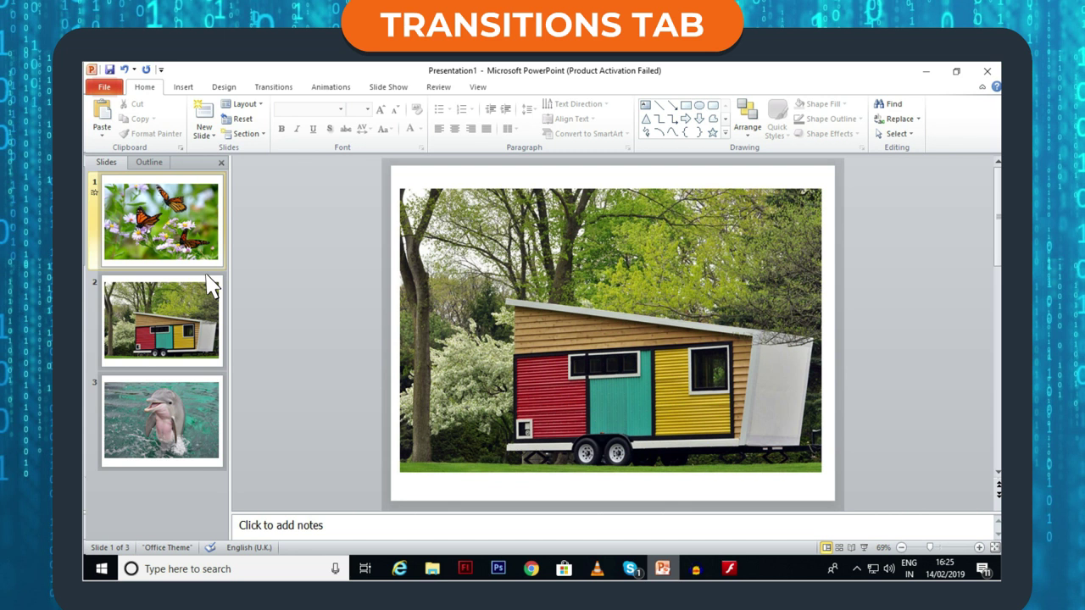
# - Apply the Push transition to the tiny house slide, then run the slideshow through it
pyautogui.click(269, 87)
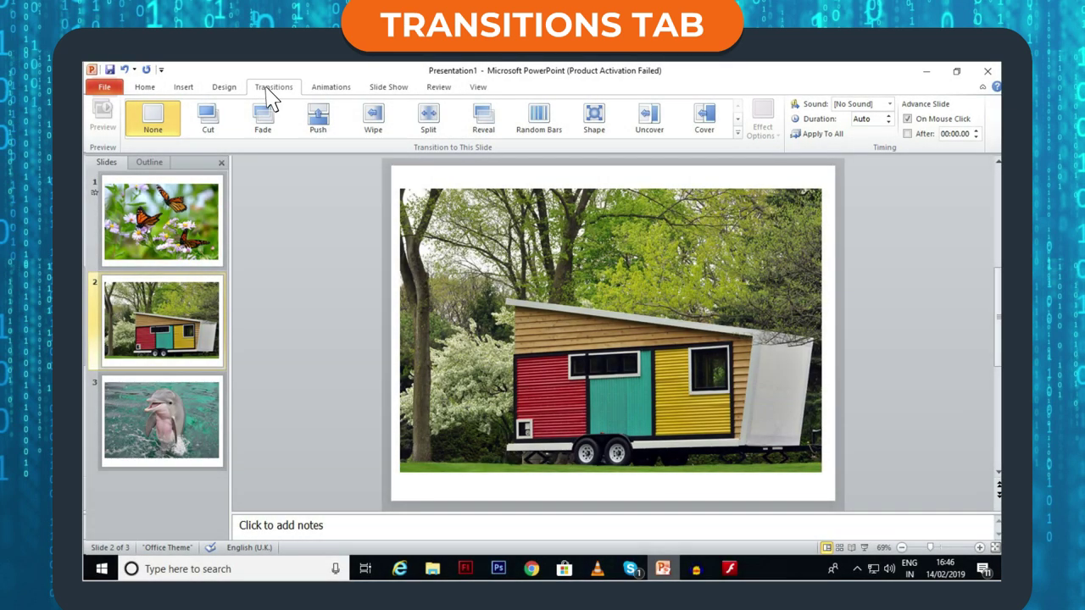
pyautogui.click(321, 123)
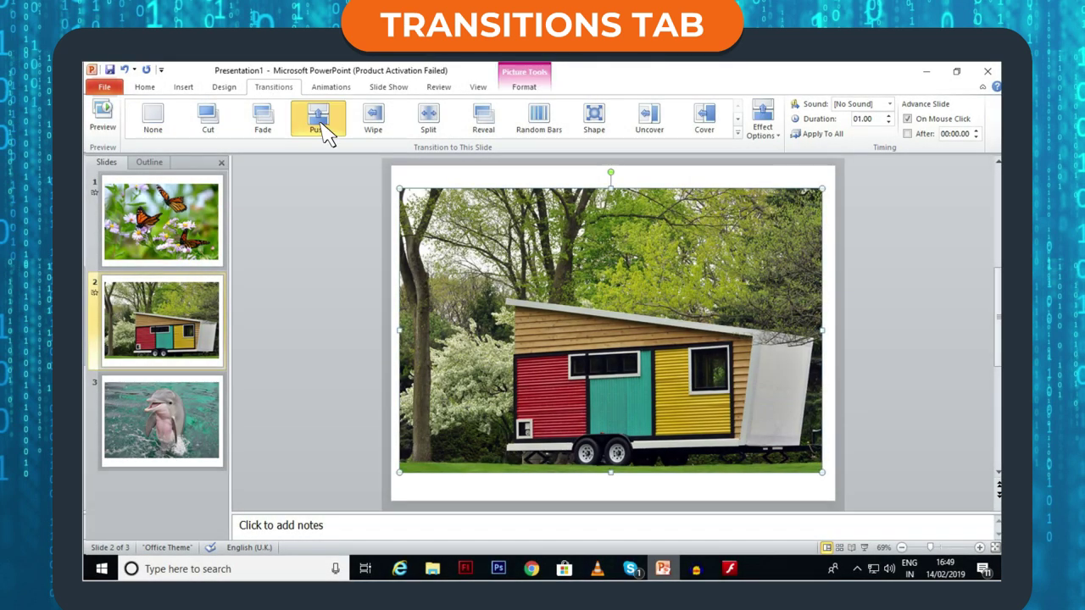
pyautogui.press('F5')
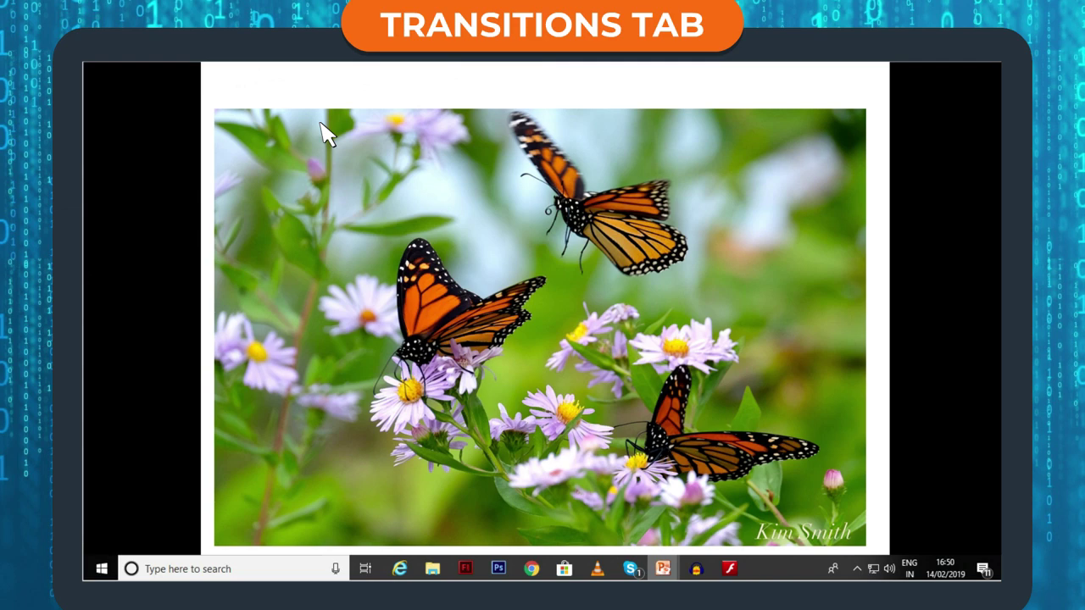
pyautogui.click(321, 124)
pyautogui.click(321, 124)
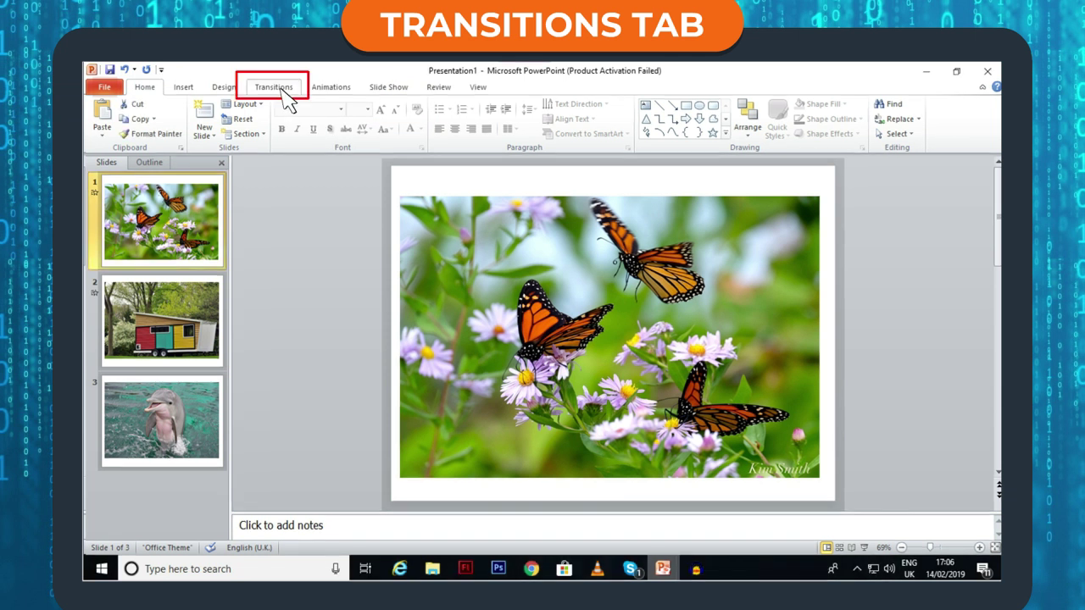
# - Choose Push from the full transitions gallery for the butterfly slide and preview it
pyautogui.click(284, 92)
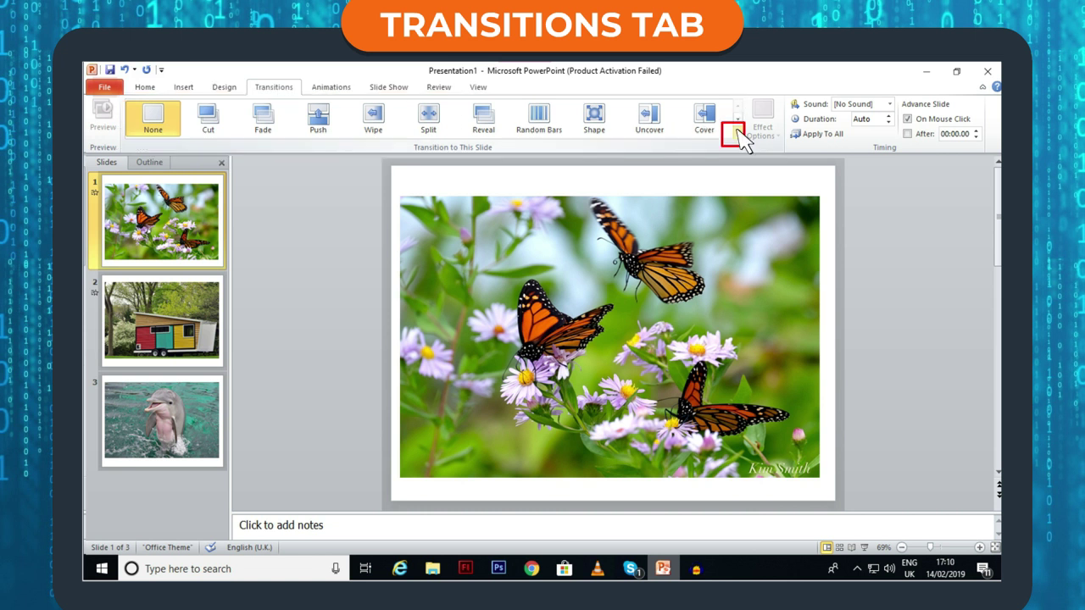
pyautogui.click(736, 134)
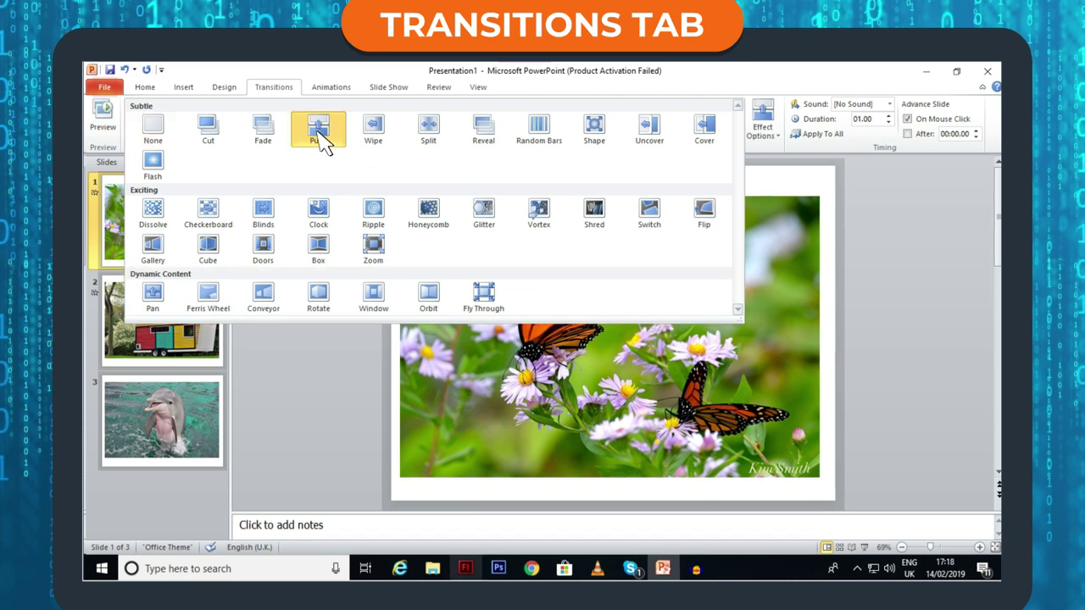
pyautogui.click(320, 136)
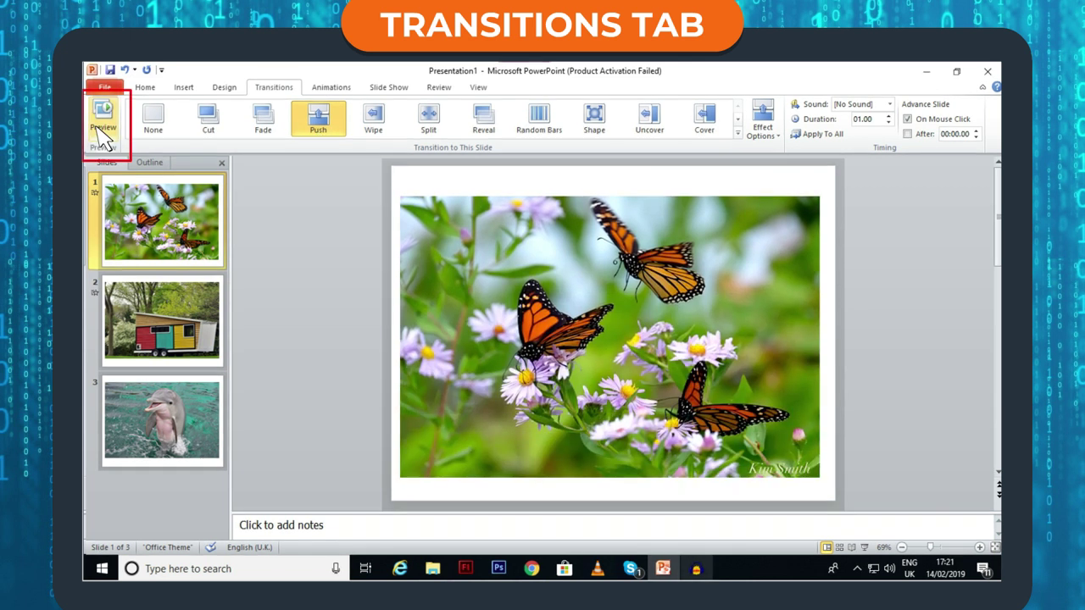
pyautogui.click(98, 129)
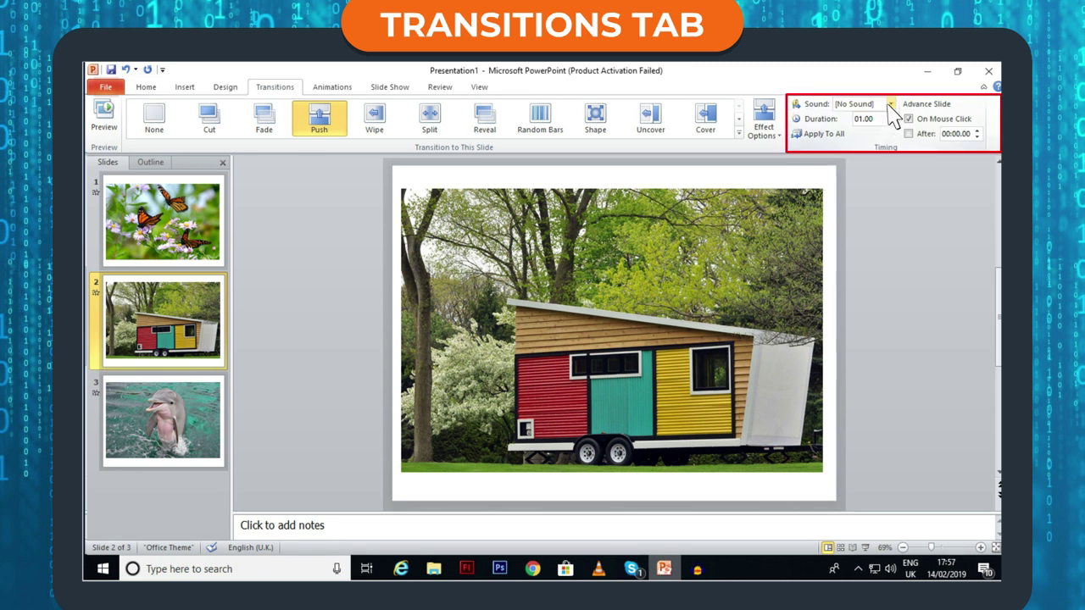
# - Set the transition sound to Click and the duration to 01.50 seconds
pyautogui.click(890, 104)
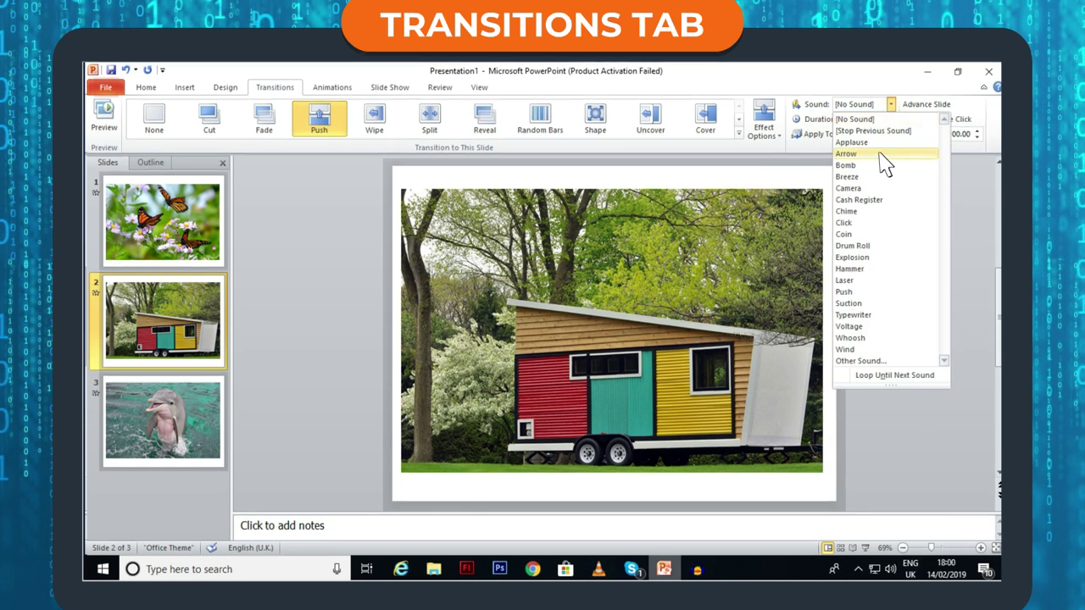
pyautogui.click(861, 223)
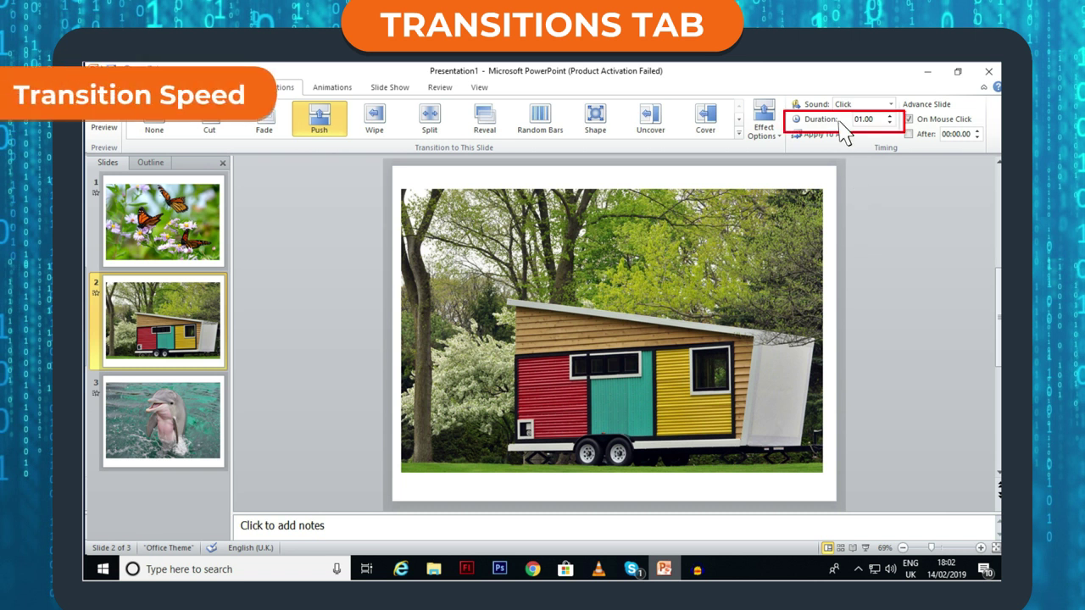
pyautogui.click(889, 116)
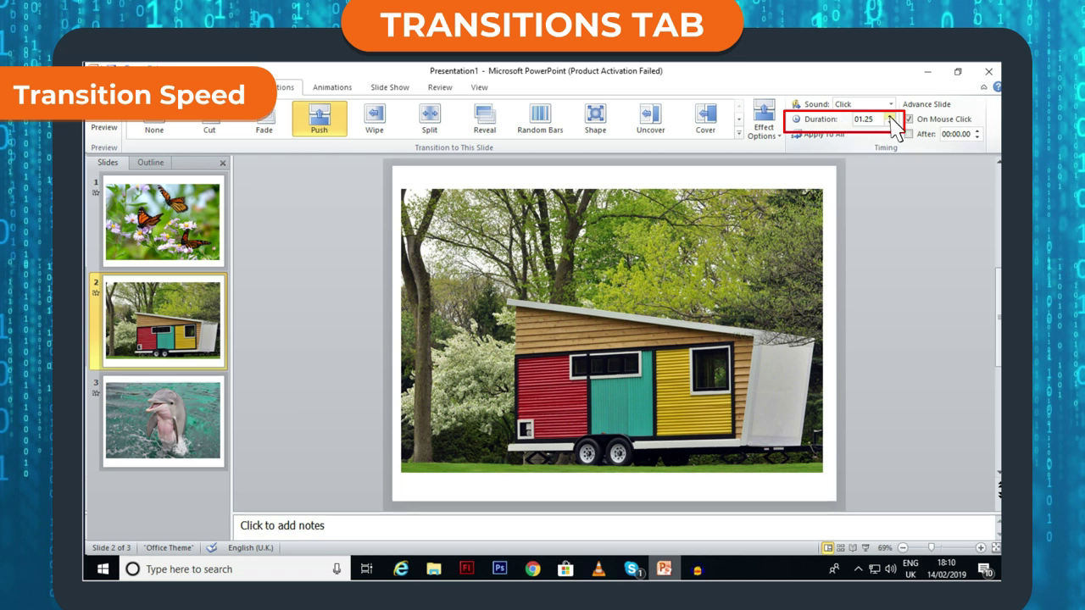
pyautogui.click(889, 116)
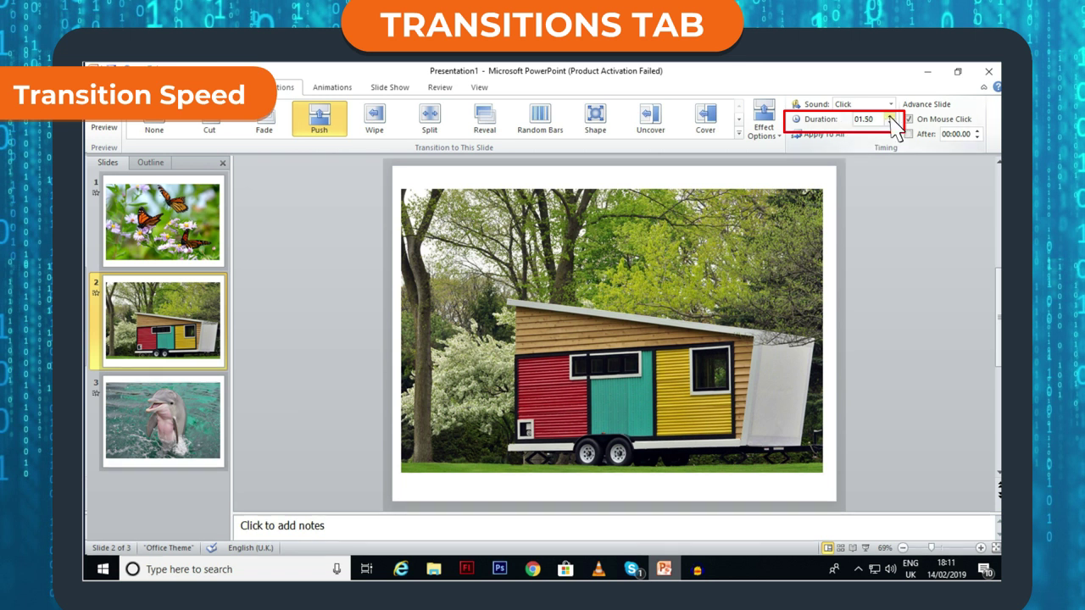